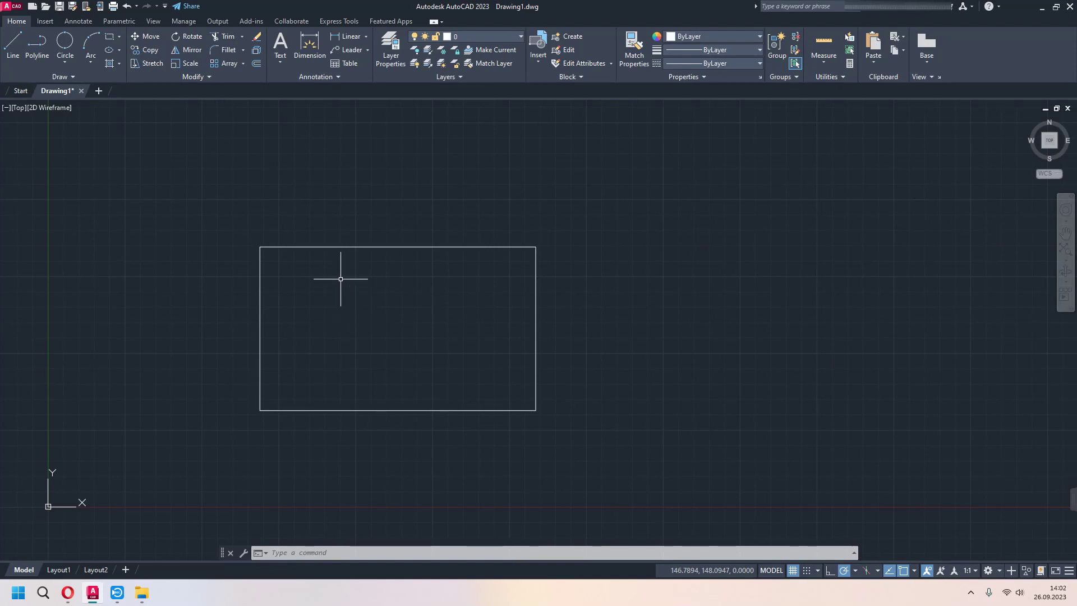
# Step: Start FILLET with the F alias and set its radius to 20
pyautogui.click(227, 50)
pyautogui.press('Escape')
pyautogui.write('f')
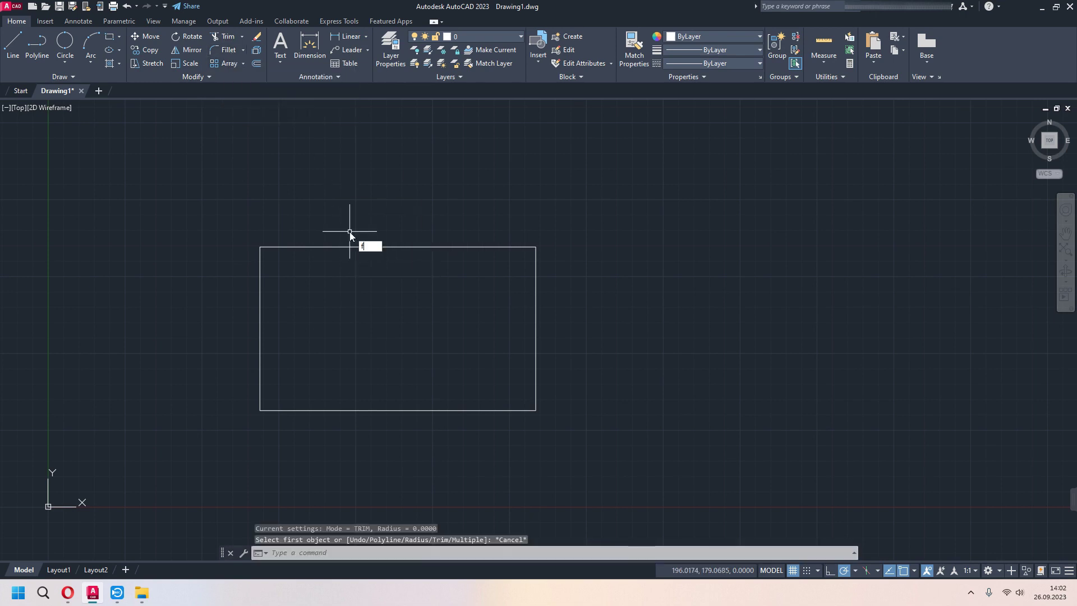
pyautogui.press('Return')
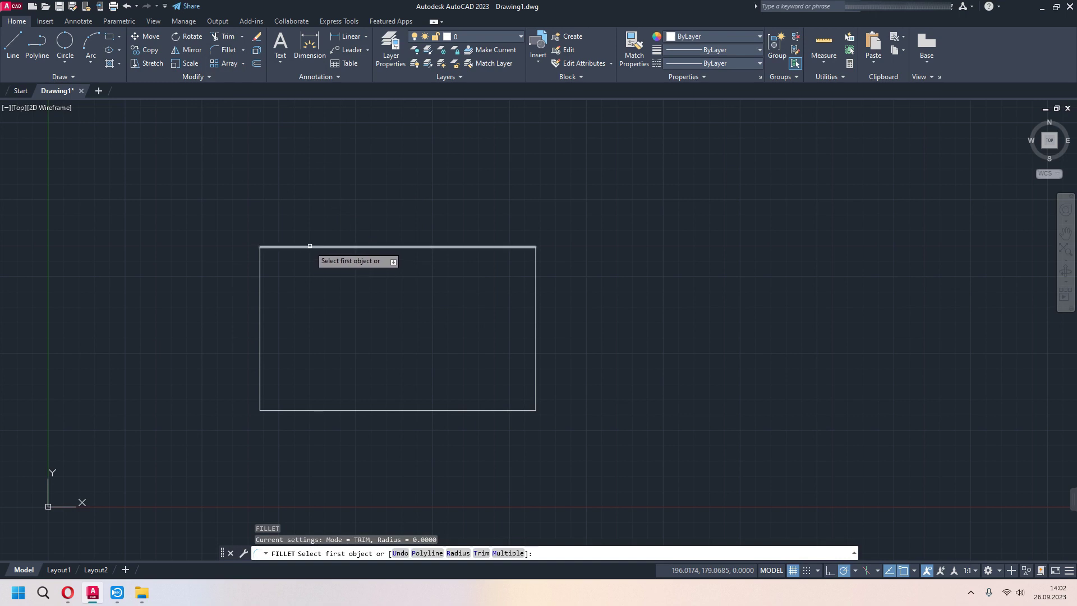
pyautogui.click(458, 553)
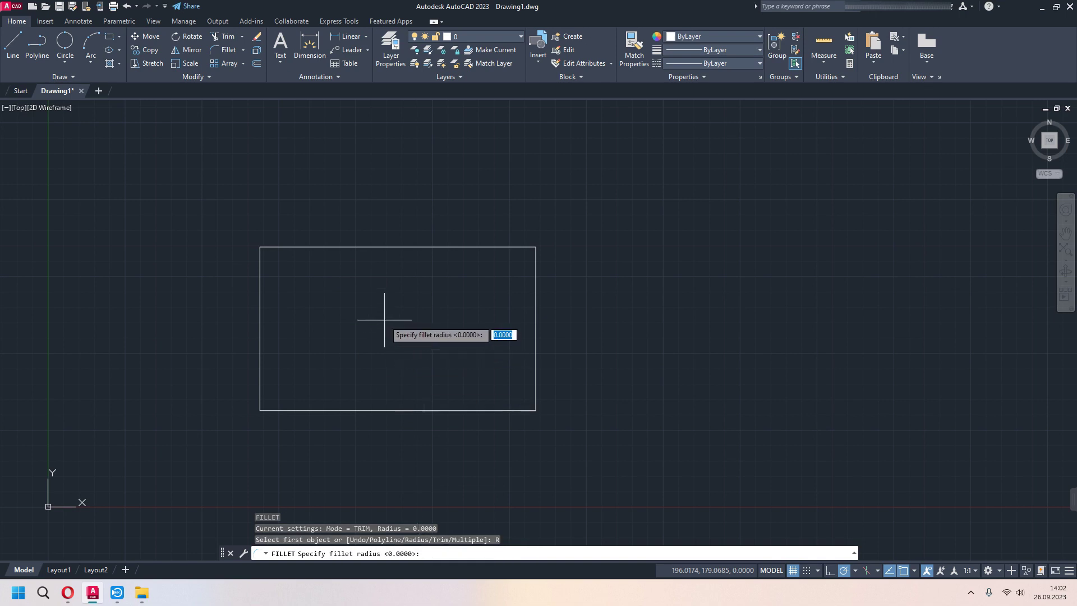
pyautogui.write('20')
pyautogui.press('Return')
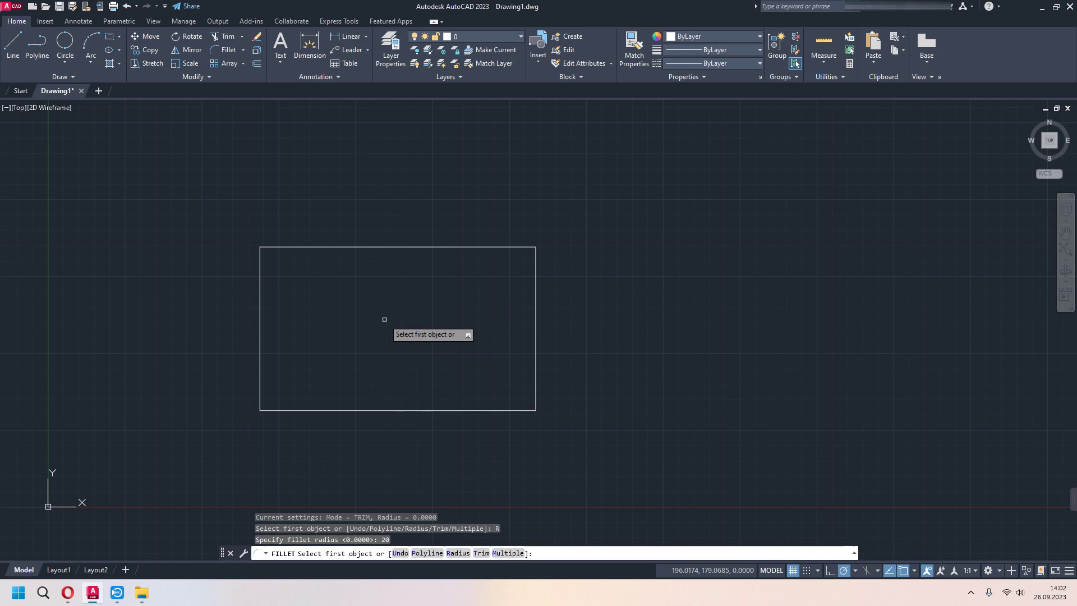
# Step: Fillet the rectangle's top-left and top-right corners at radius 20
pyautogui.click(285, 245)
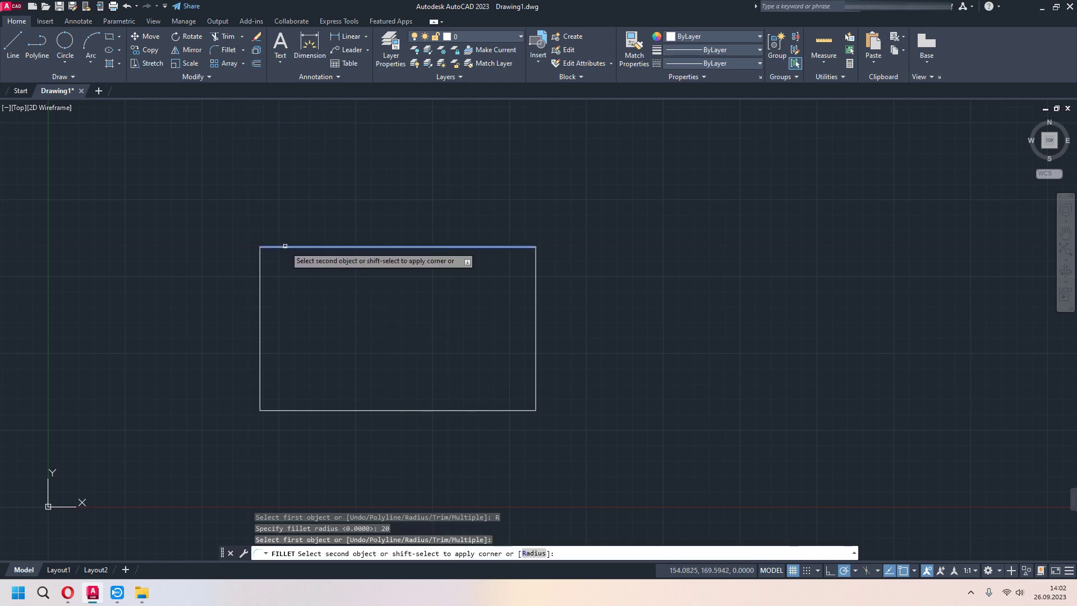
pyautogui.click(260, 275)
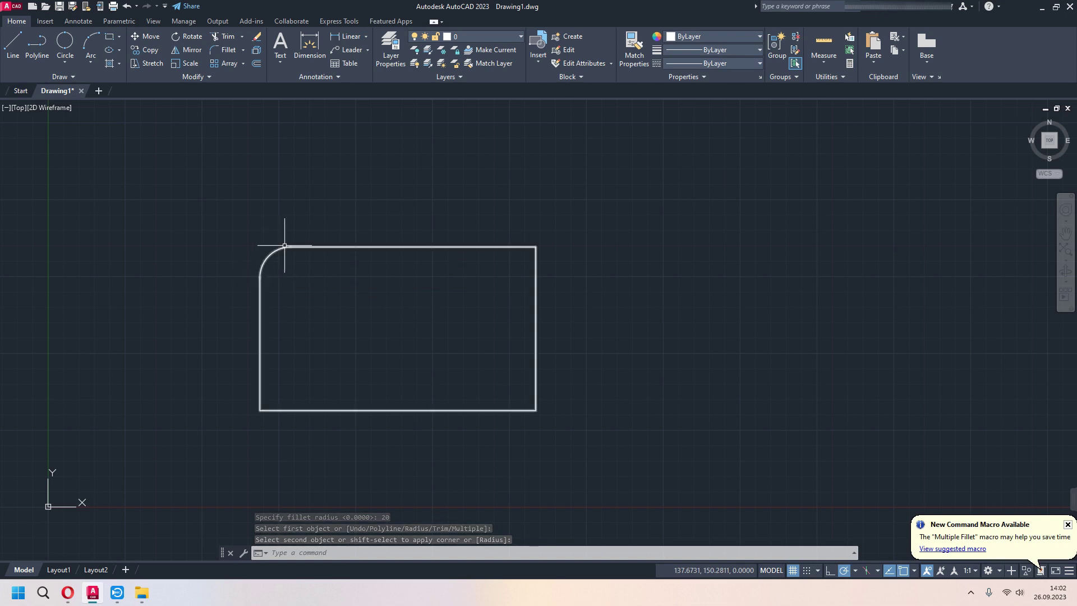
pyautogui.press('Return')
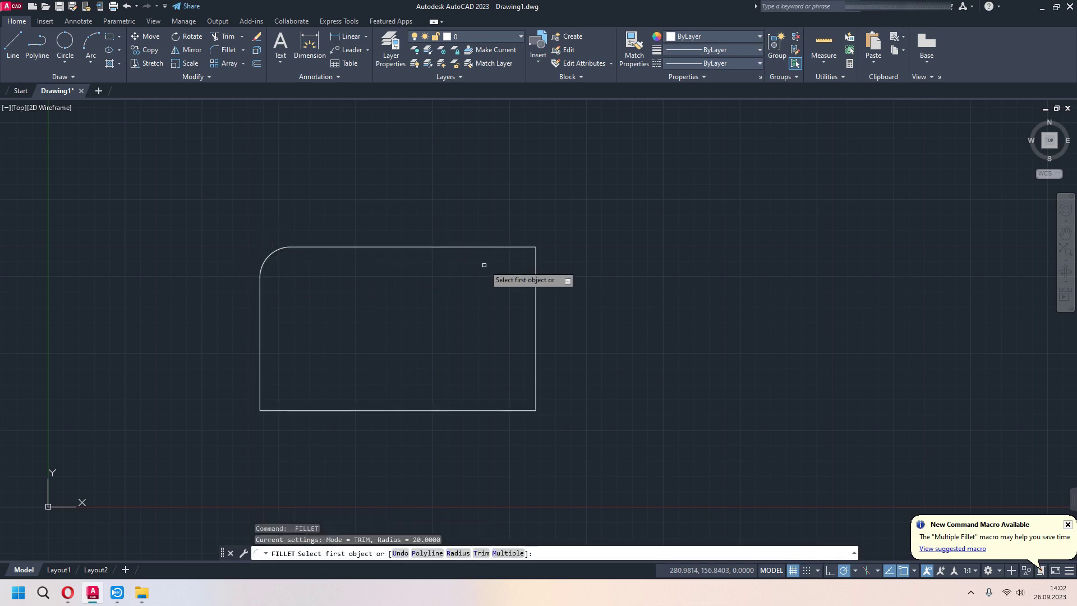
pyautogui.click(507, 247)
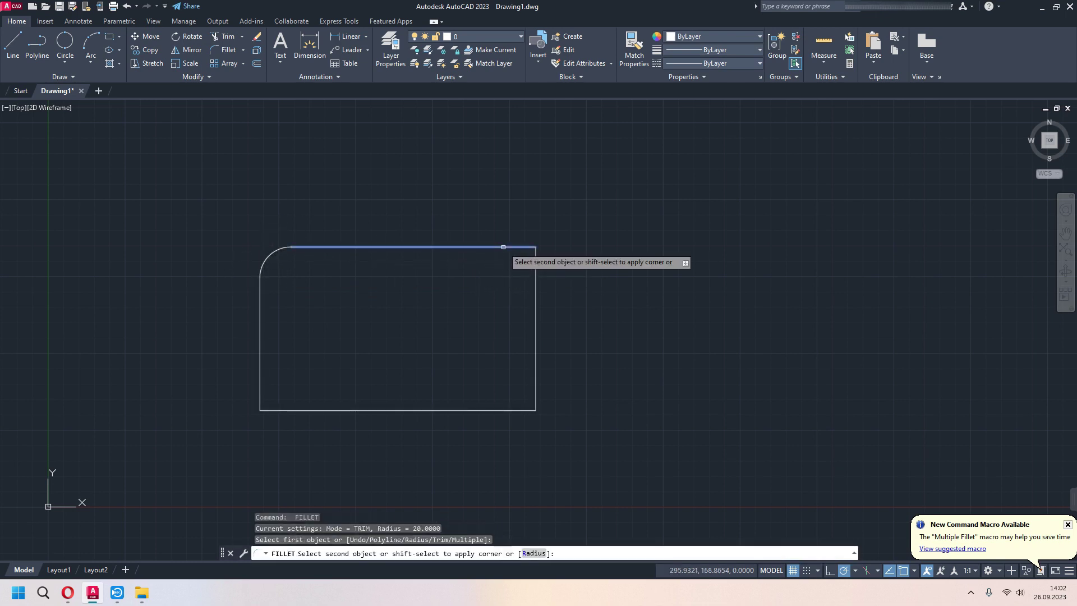
pyautogui.click(534, 273)
# Step: Fillet the bottom-right and bottom-left corners at radius 20
pyautogui.press('Return')
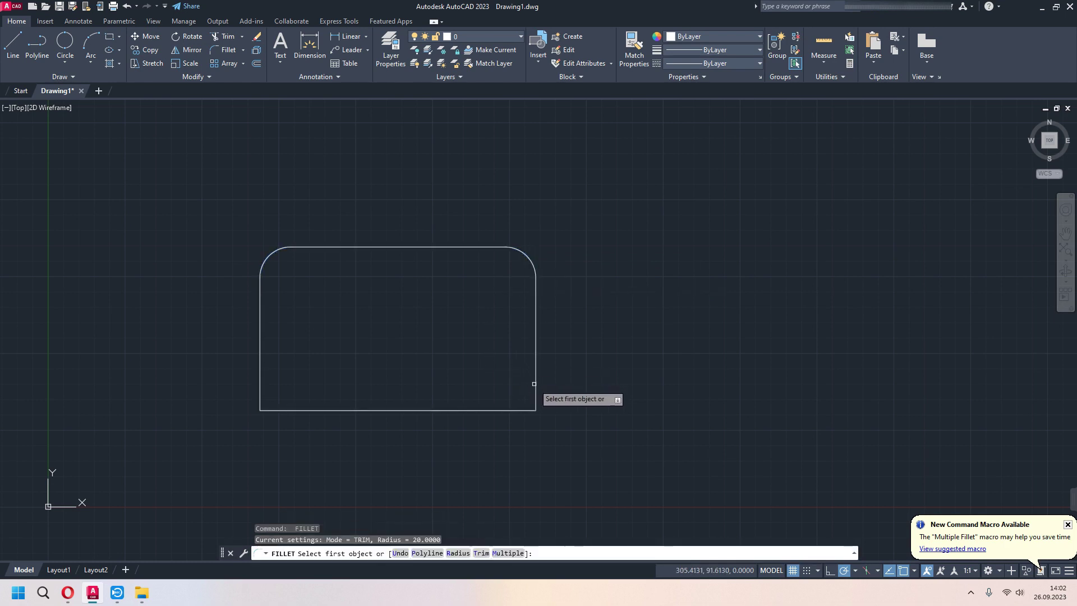
pyautogui.click(536, 384)
pyautogui.click(505, 410)
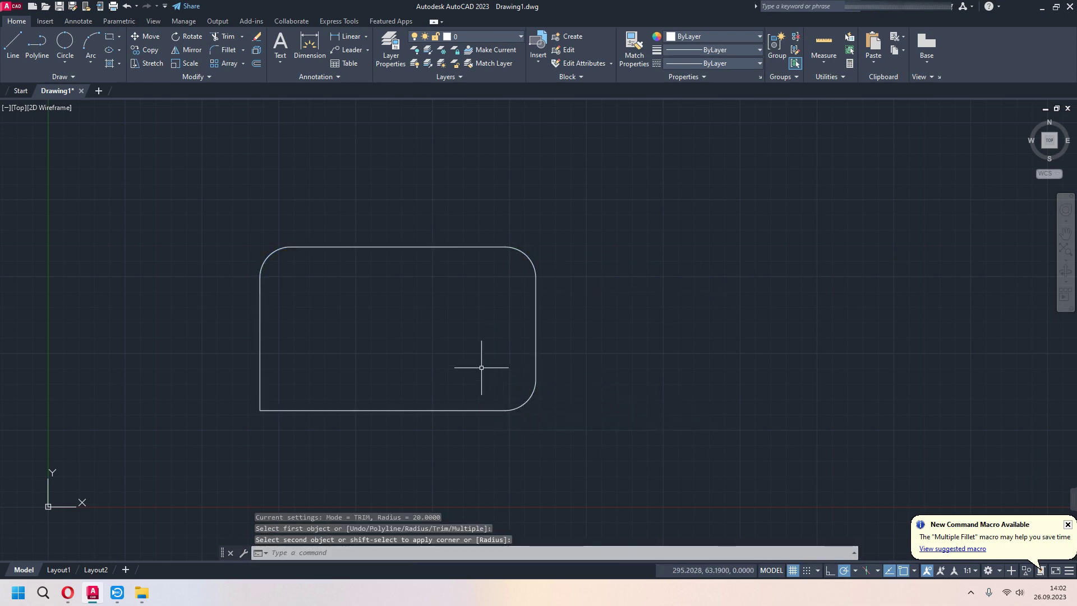
pyautogui.press('Return')
pyautogui.click(275, 410)
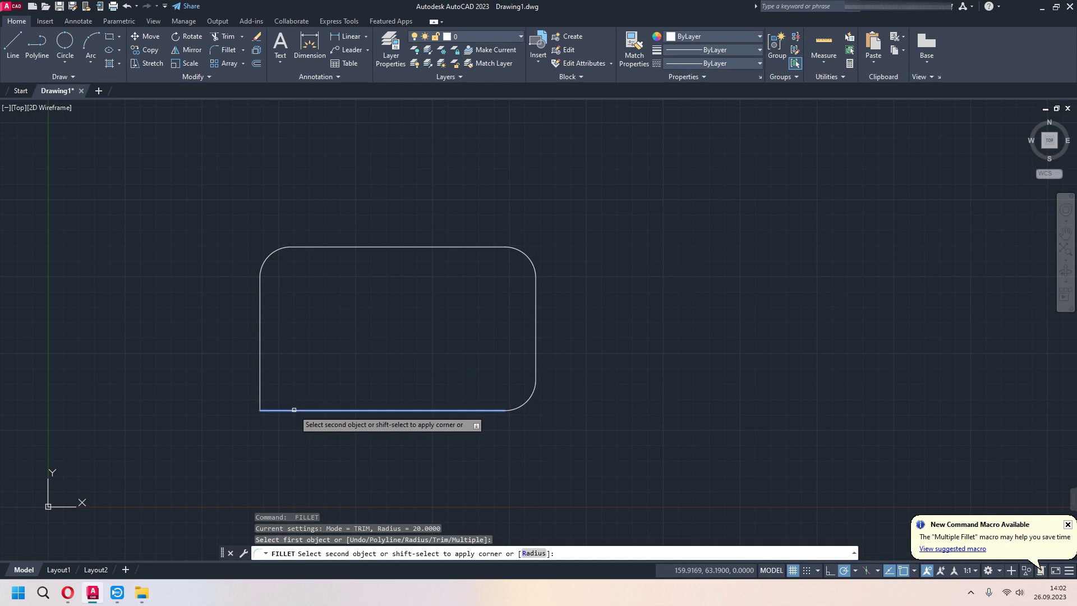
pyautogui.click(260, 385)
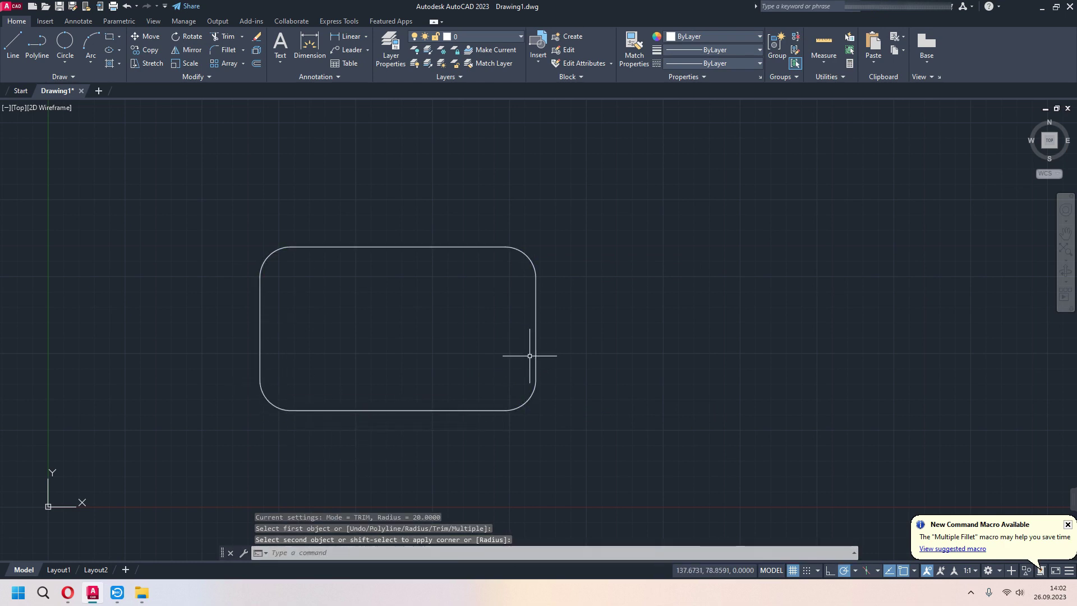
pyautogui.click(625, 202)
# Step: Erase the rounded rectangle and draw a larger sharp-cornered rectangle in its place
pyautogui.click(200, 427)
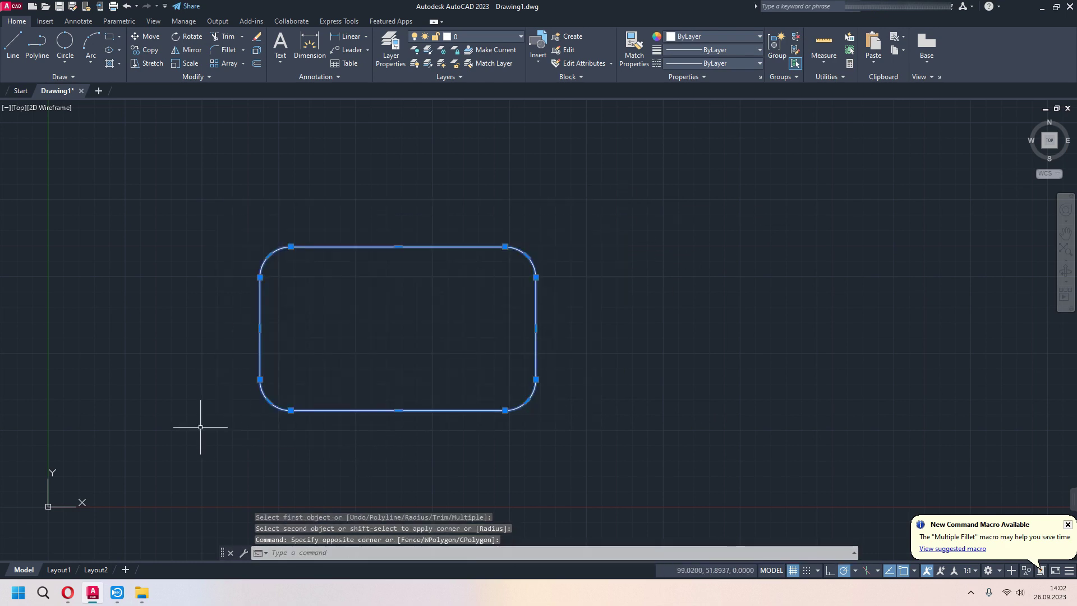
pyautogui.press('Delete')
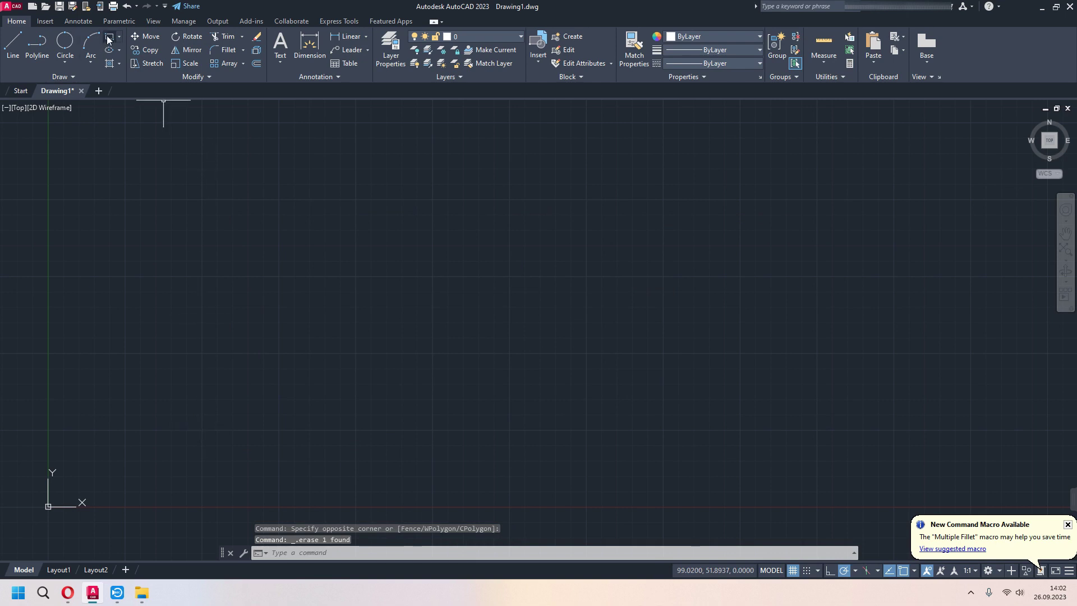
pyautogui.click(109, 37)
pyautogui.click(224, 232)
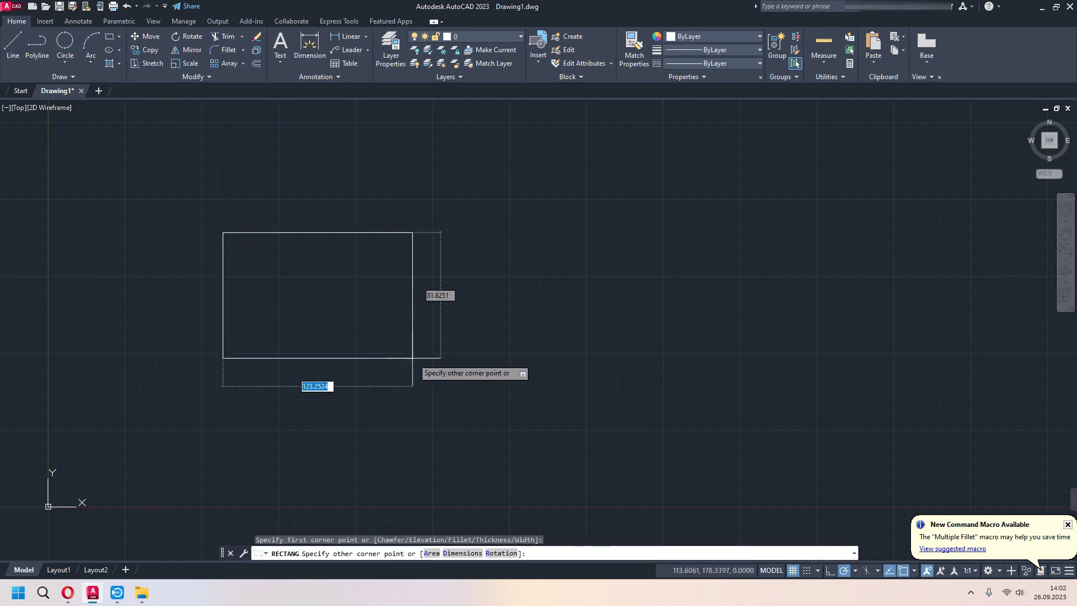
pyautogui.click(548, 434)
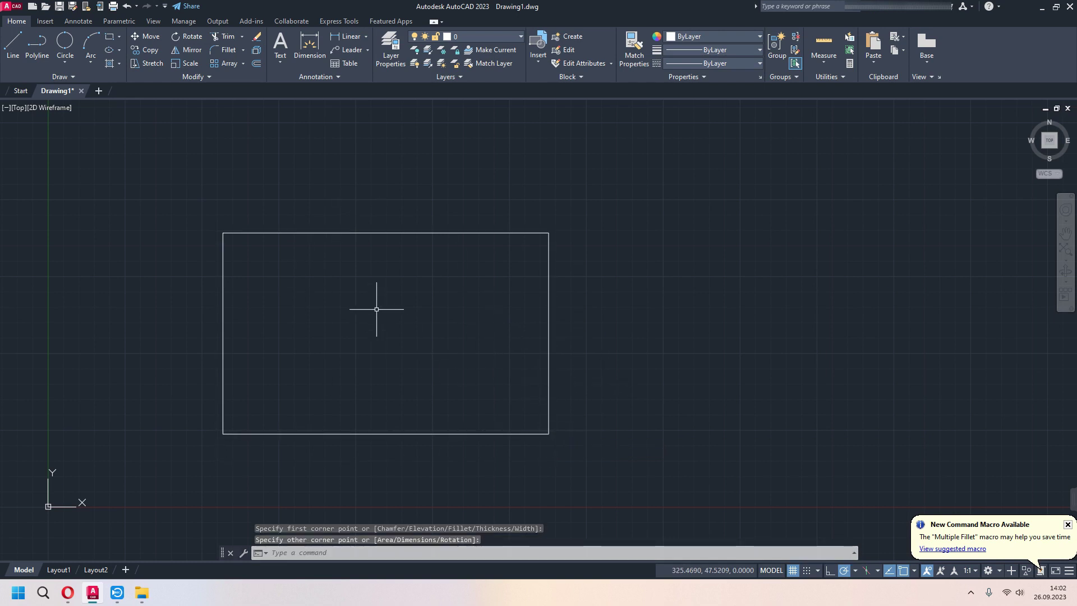
# Step: Fillet the new rectangle as a polyline at radius 30, rounding all corners at once
pyautogui.write('f')
pyautogui.press('Return')
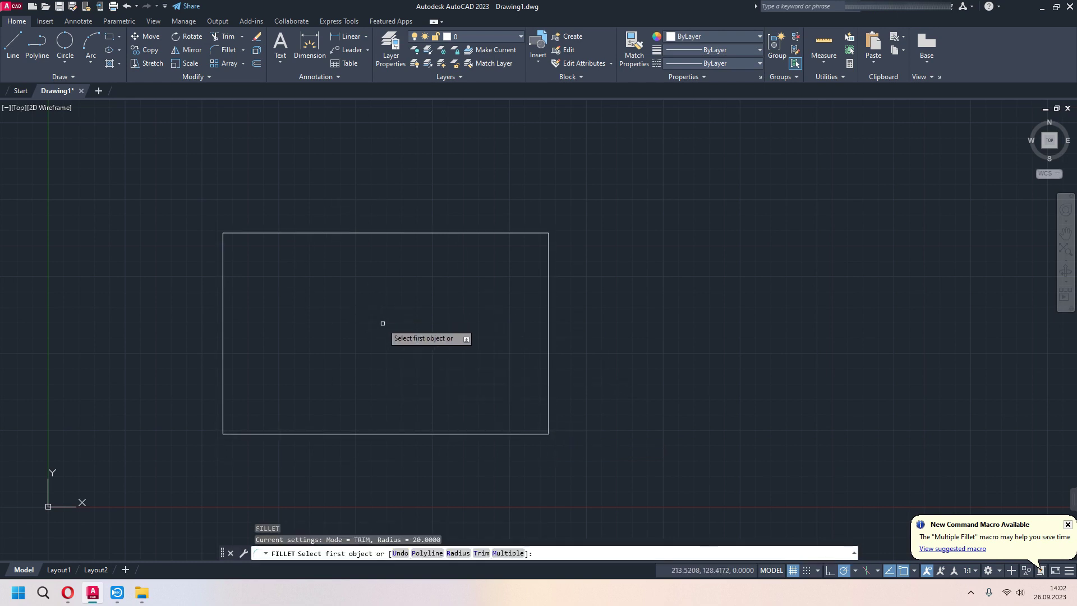
pyautogui.click(431, 554)
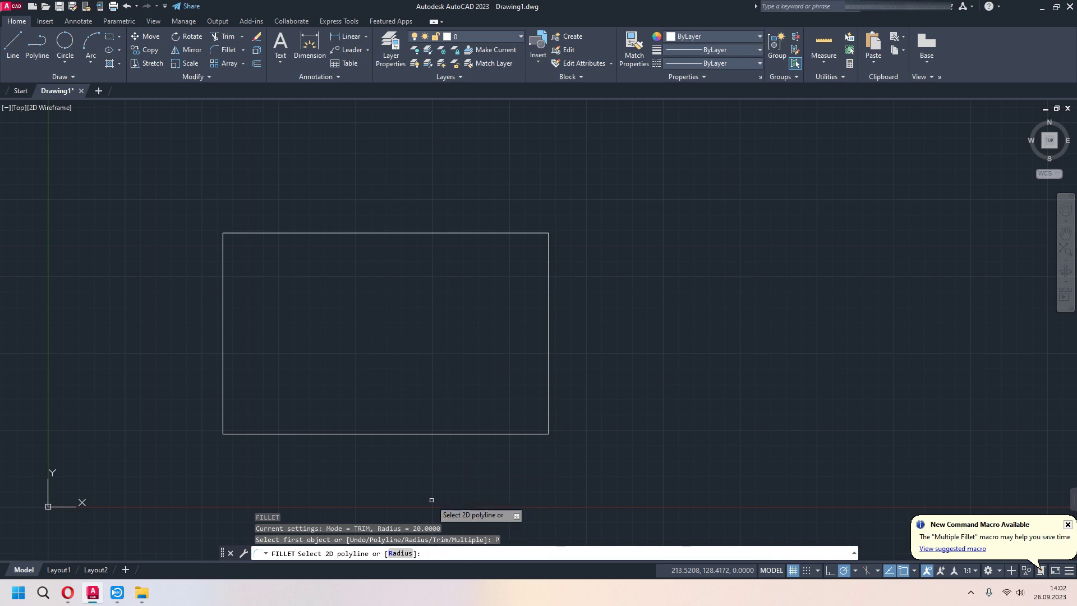
pyautogui.write('30')
pyautogui.press('Return')
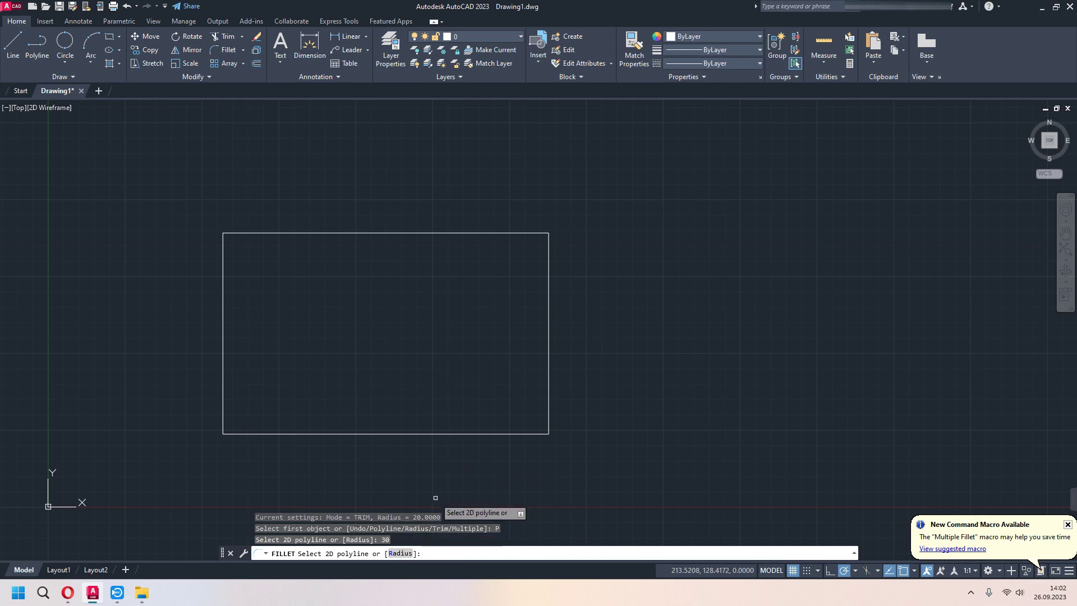
pyautogui.click(447, 231)
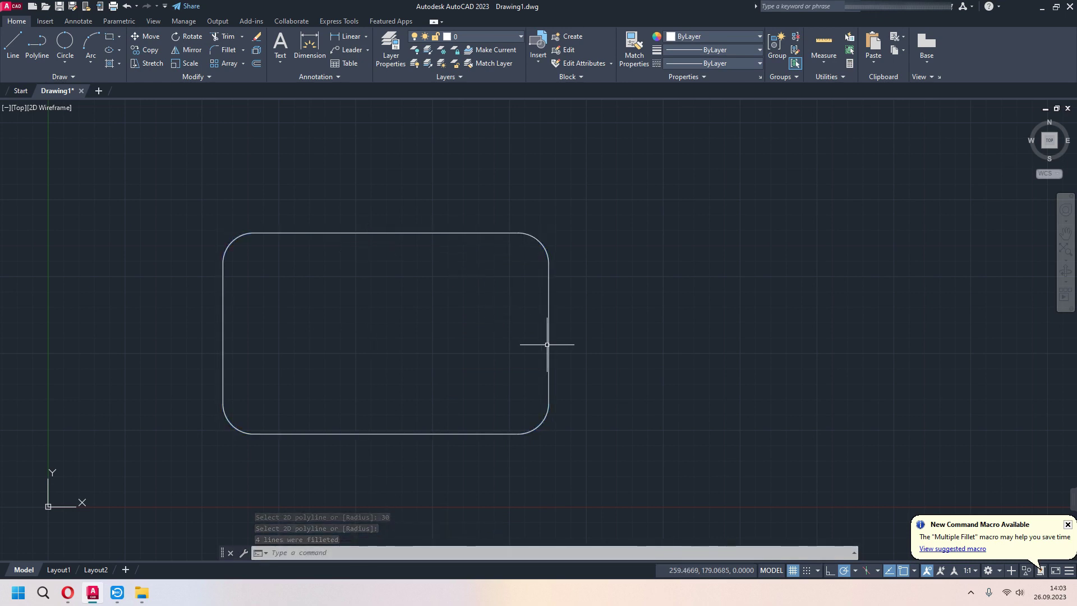
# Step: Draw a second rectangle beside the first one
pyautogui.click(110, 36)
pyautogui.scroll(-2, 409, 277)
pyautogui.click(409, 277)
pyautogui.click(651, 389)
pyautogui.moveTo(669, 411); pyautogui.dragTo(561, 404, button='middle')
pyautogui.scroll(2, 466, 359)
# Step: Fillet the second rectangle as a polyline at radius 50, making a slot shape
pyautogui.write('f')
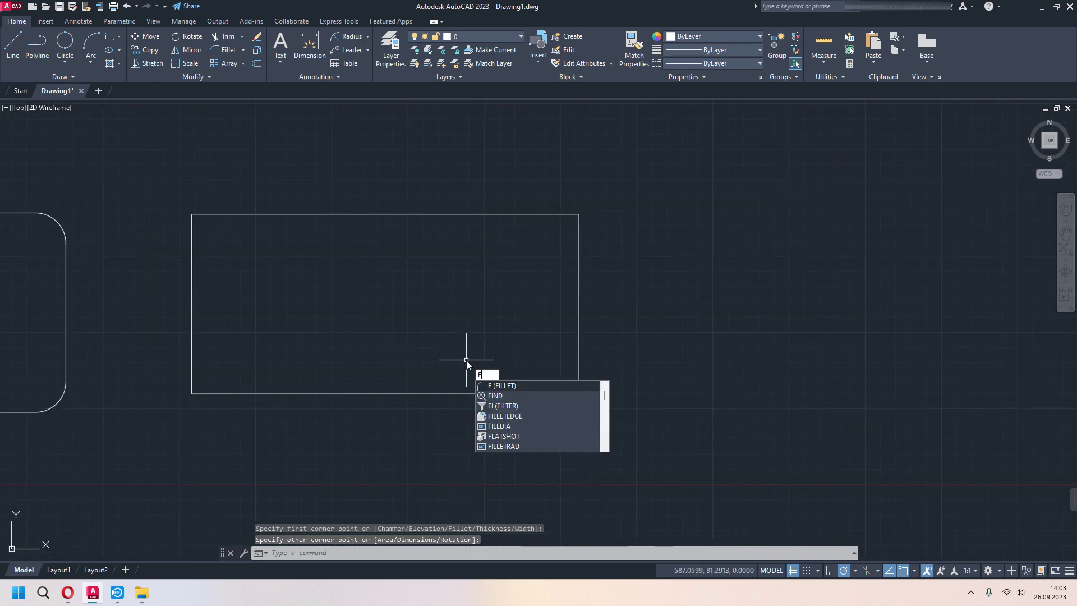
pyautogui.press('Return')
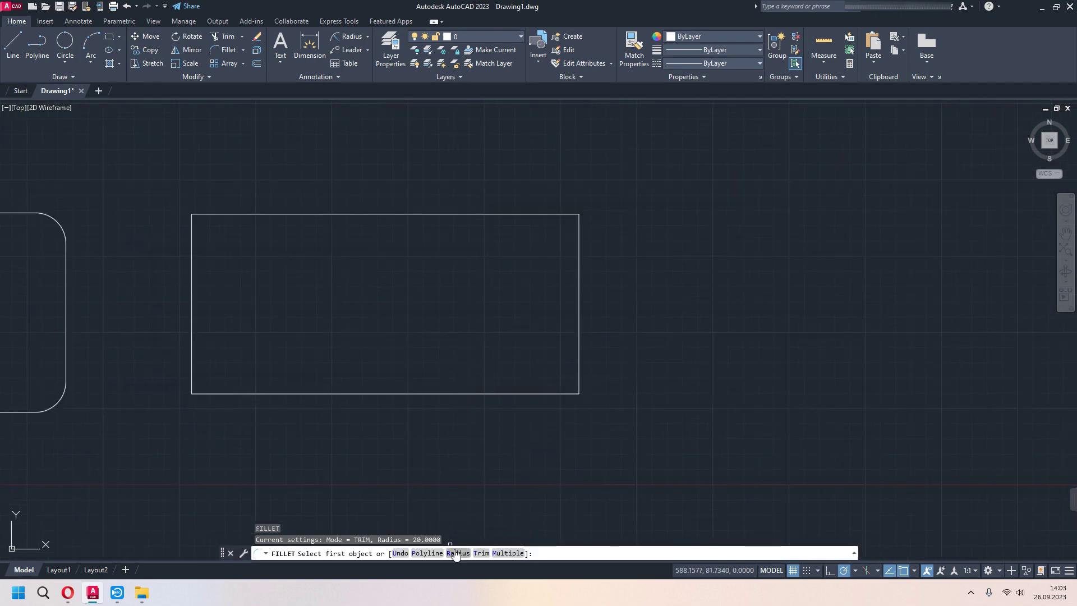
pyautogui.click(456, 554)
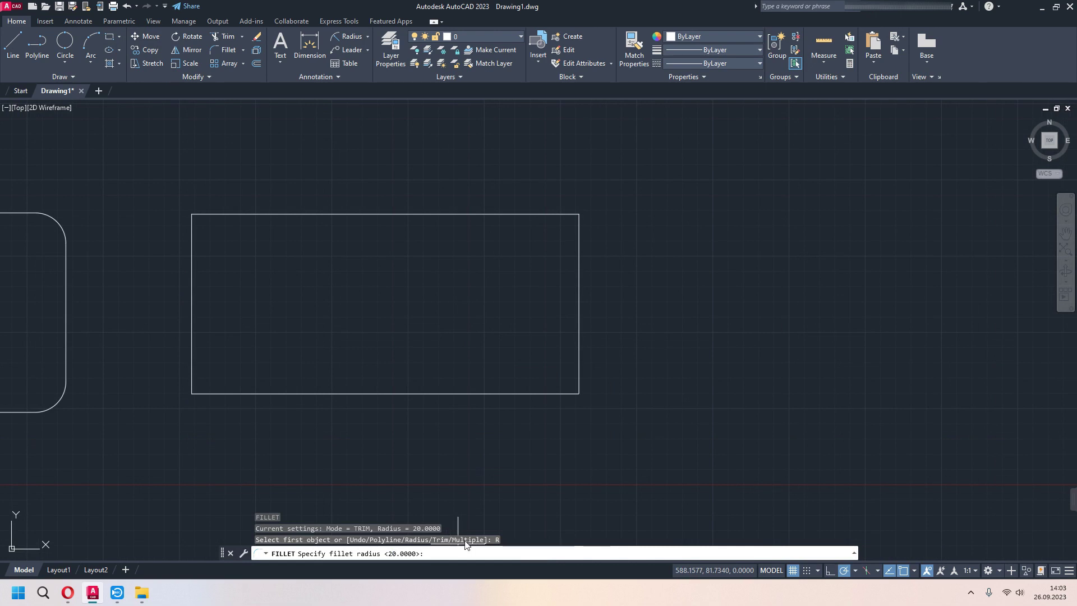
pyautogui.write('50')
pyautogui.press('Return')
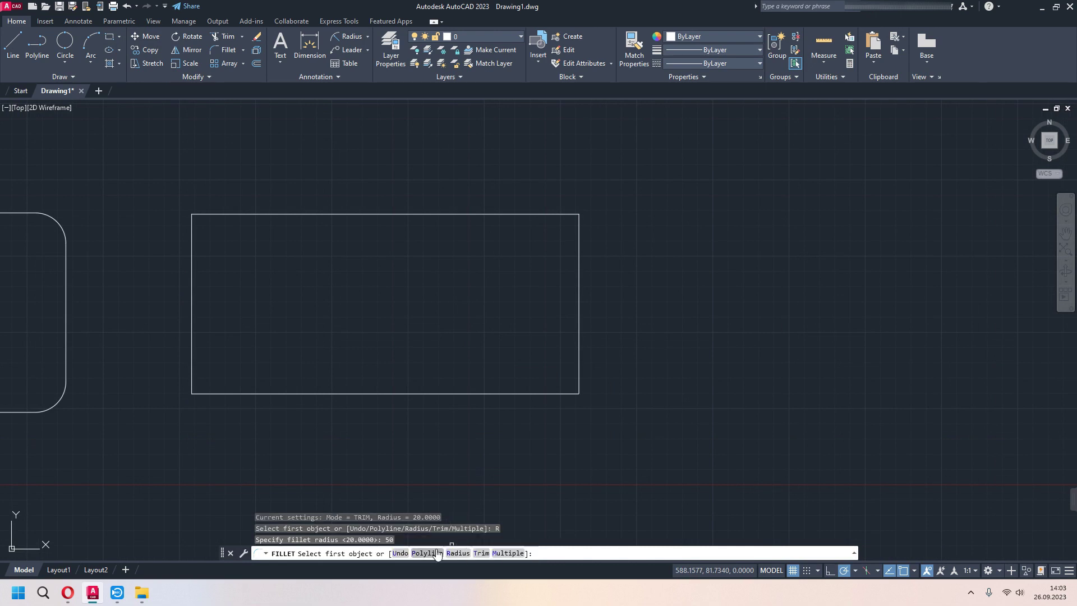
pyautogui.click(427, 553)
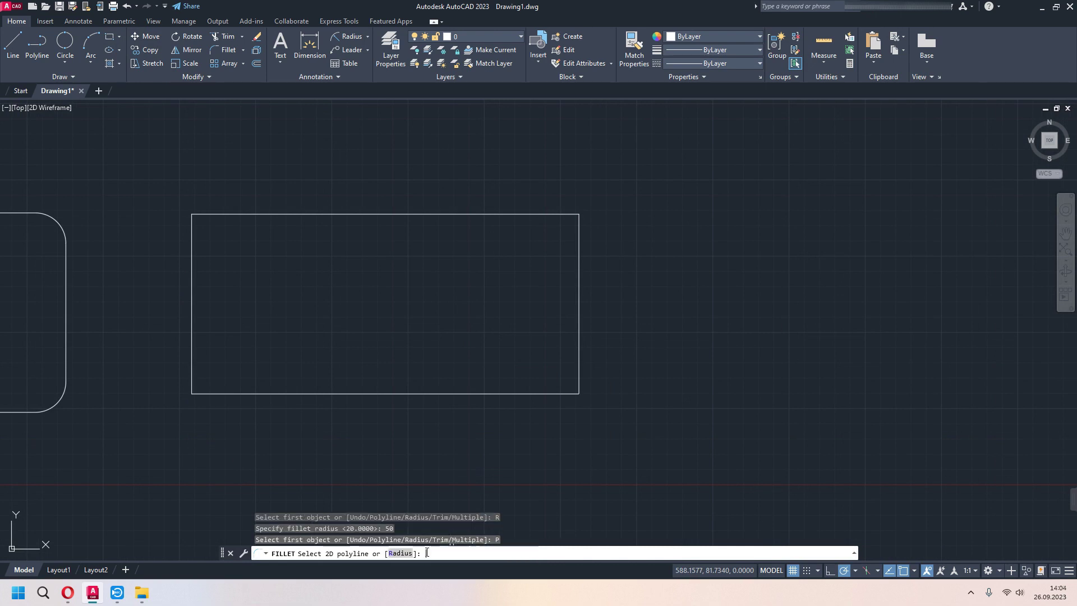
pyautogui.click(449, 393)
pyautogui.scroll(-1, 471, 382)
pyautogui.scroll(-1, 521, 376)
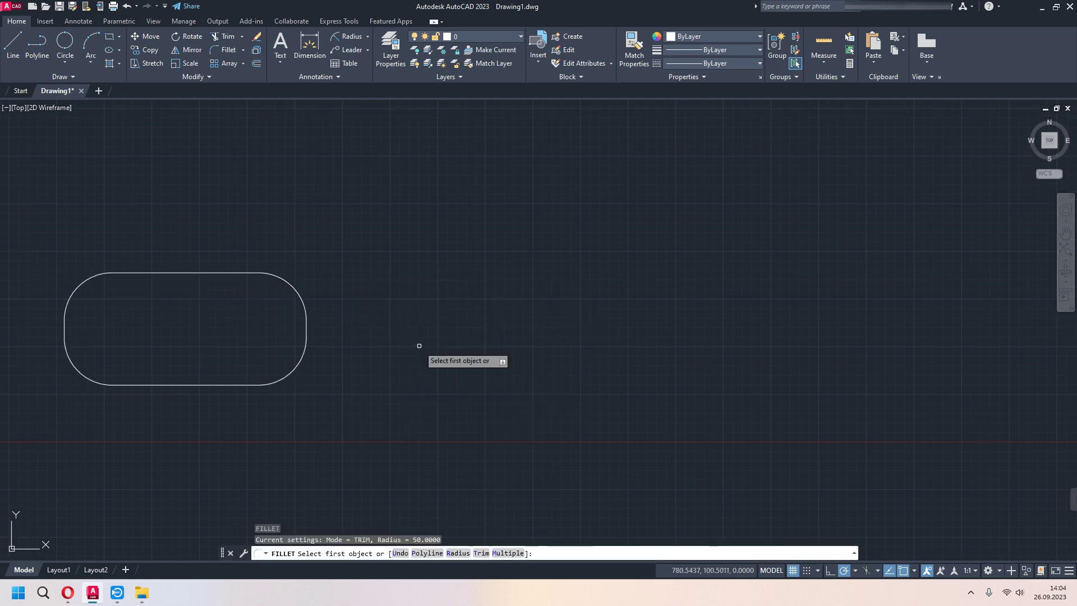
# Step: Reset the fillet radius to 0 and cancel the command
pyautogui.click(463, 553)
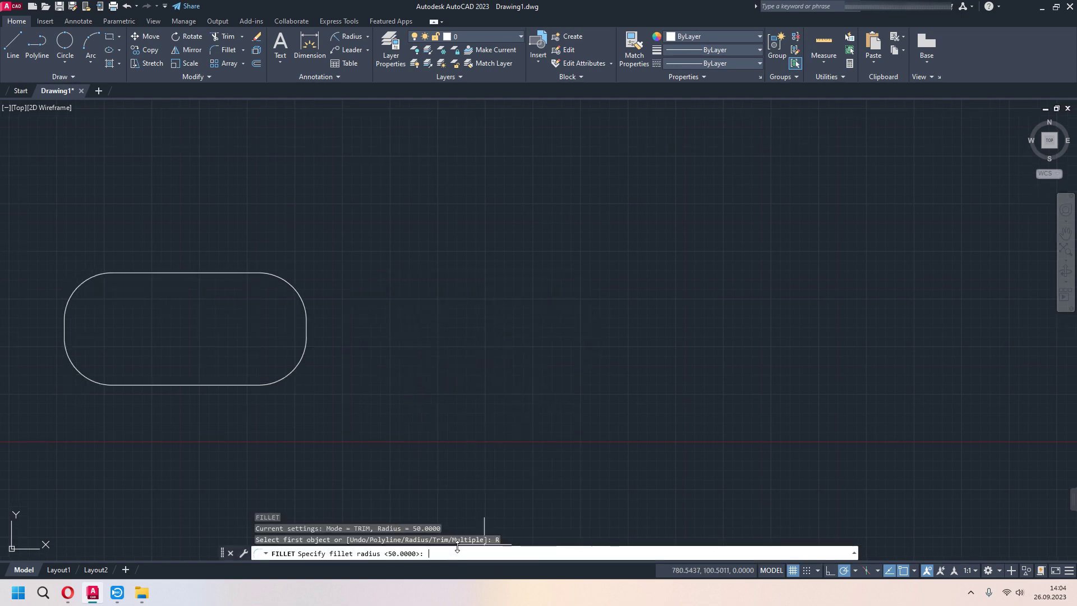
pyautogui.write('0')
pyautogui.press('Return')
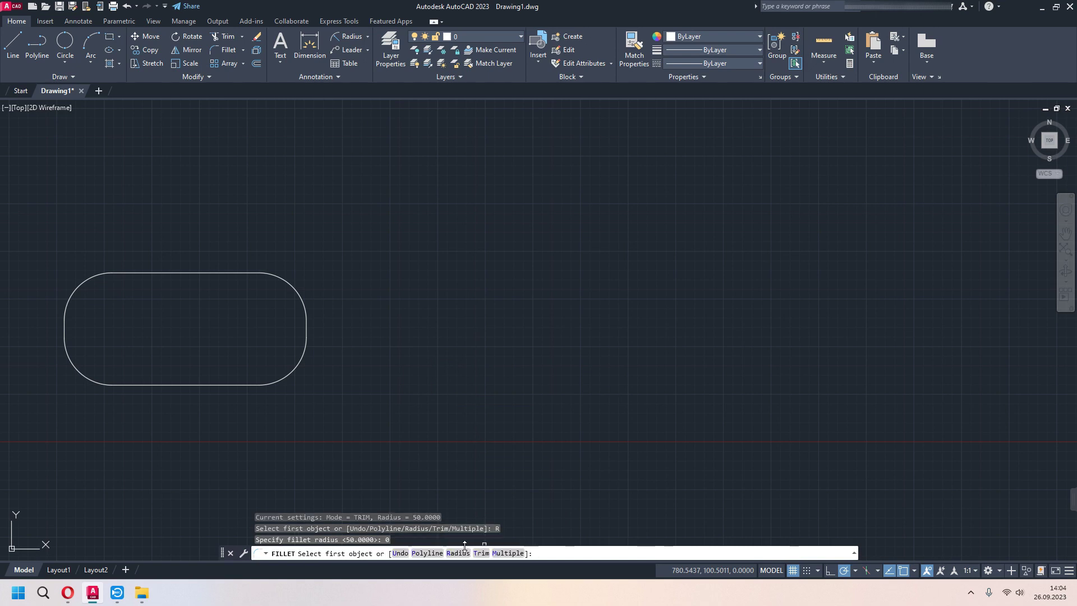
pyautogui.press('Escape')
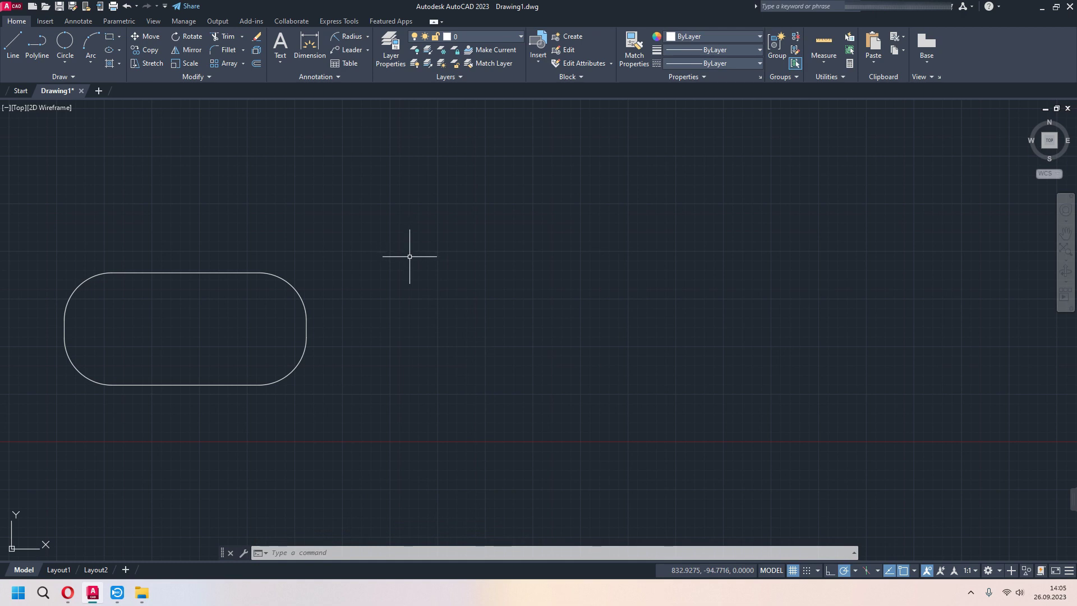
# Step: Draw a small circle and a larger circle to its upper right
pyautogui.click(66, 43)
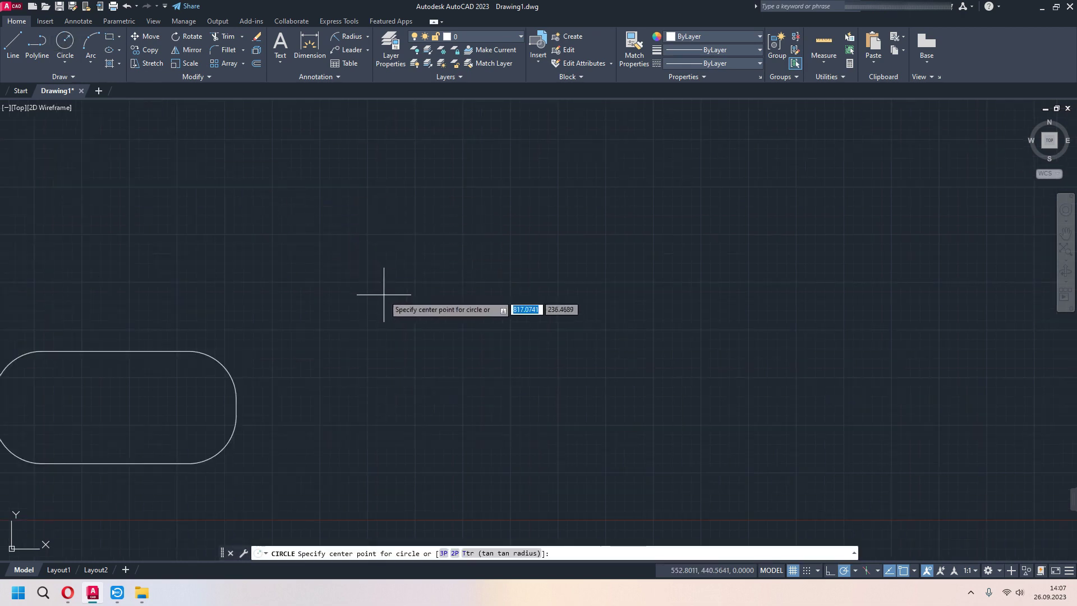
pyautogui.click(388, 279)
pyautogui.click(457, 297)
pyautogui.press('Return')
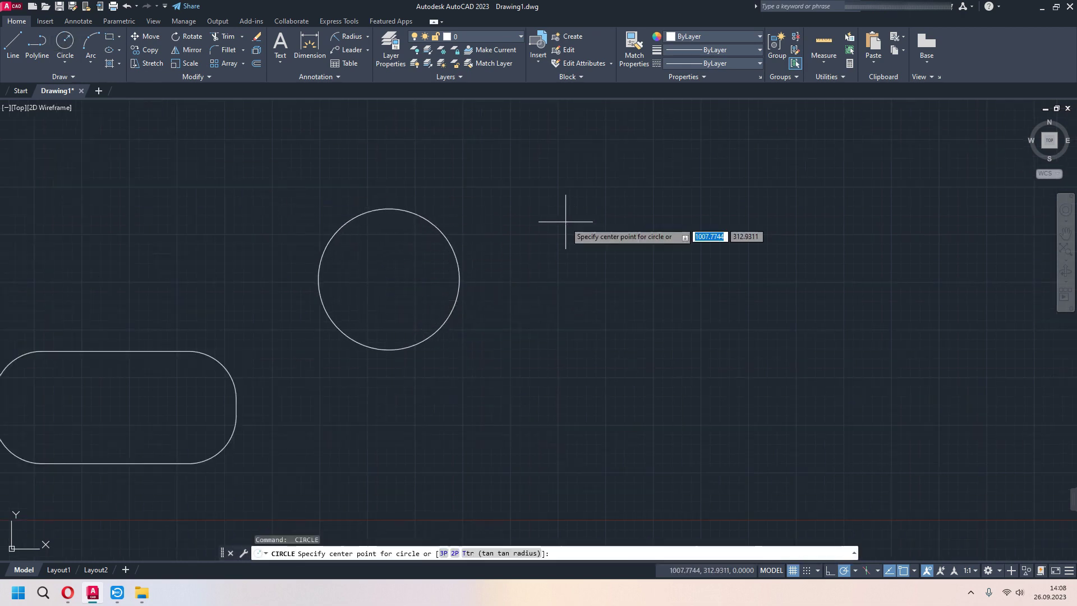
pyautogui.click(565, 221)
pyautogui.click(657, 253)
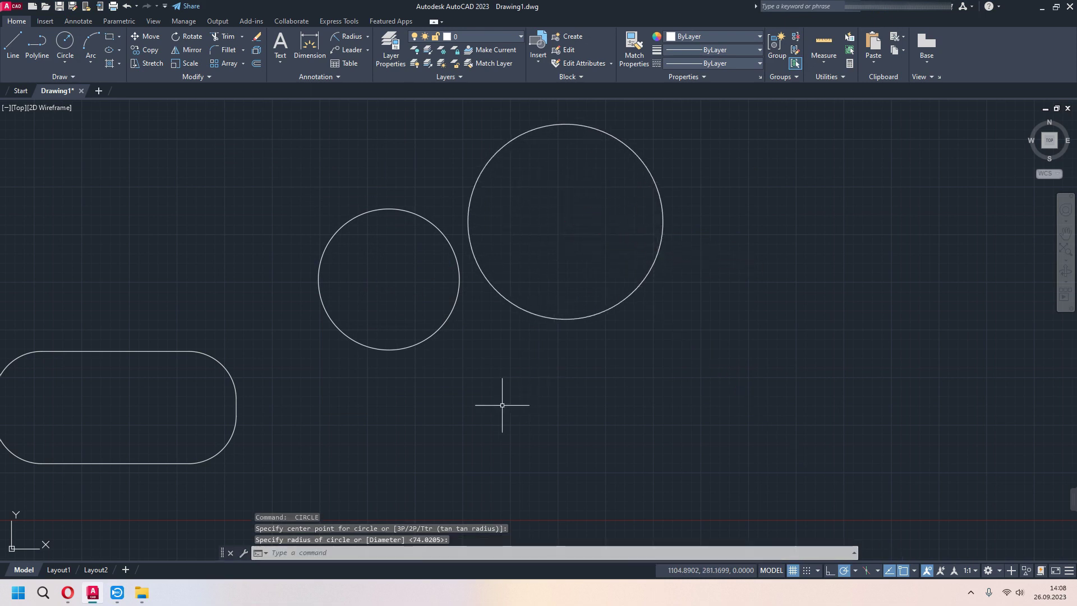
# Step: Join the two circles with radius-75 fillet arcs at the top and bottom
pyautogui.press('Return')
pyautogui.write('r')
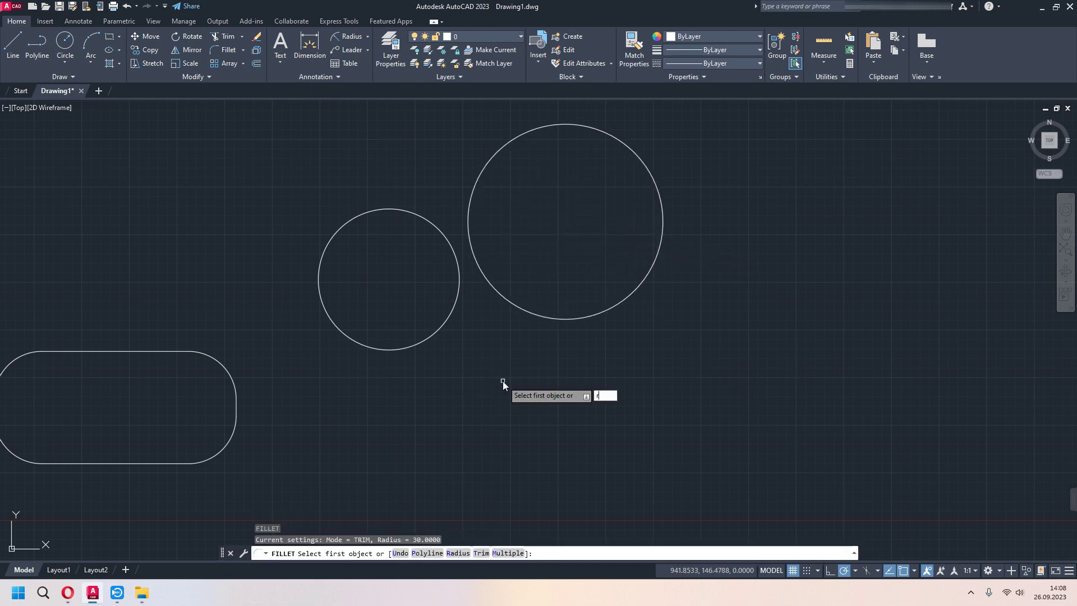
pyautogui.press('Return')
pyautogui.write('75')
pyautogui.press('Return')
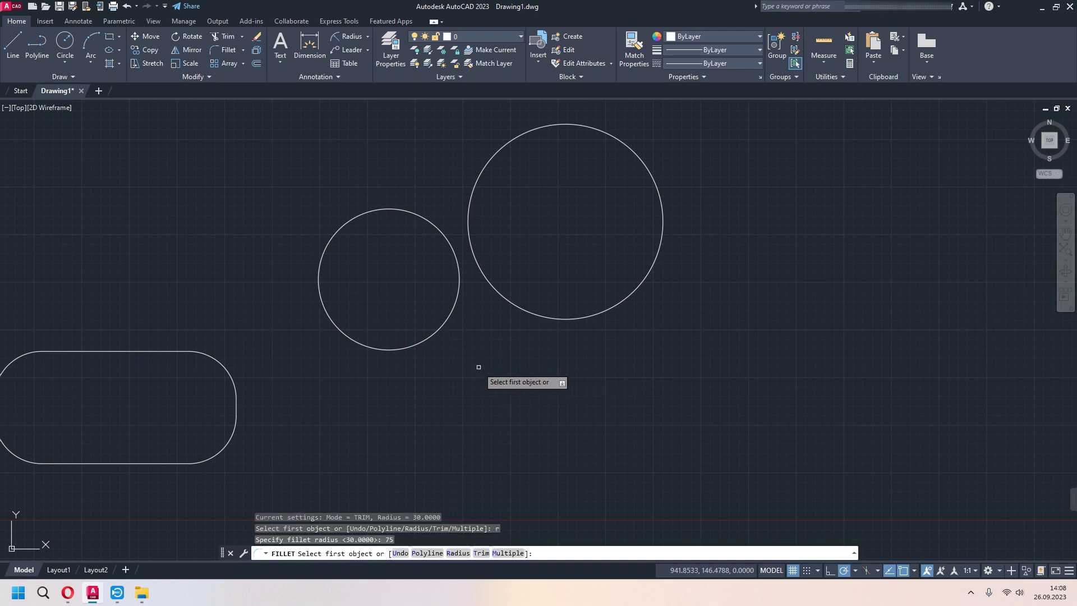
pyautogui.click(377, 210)
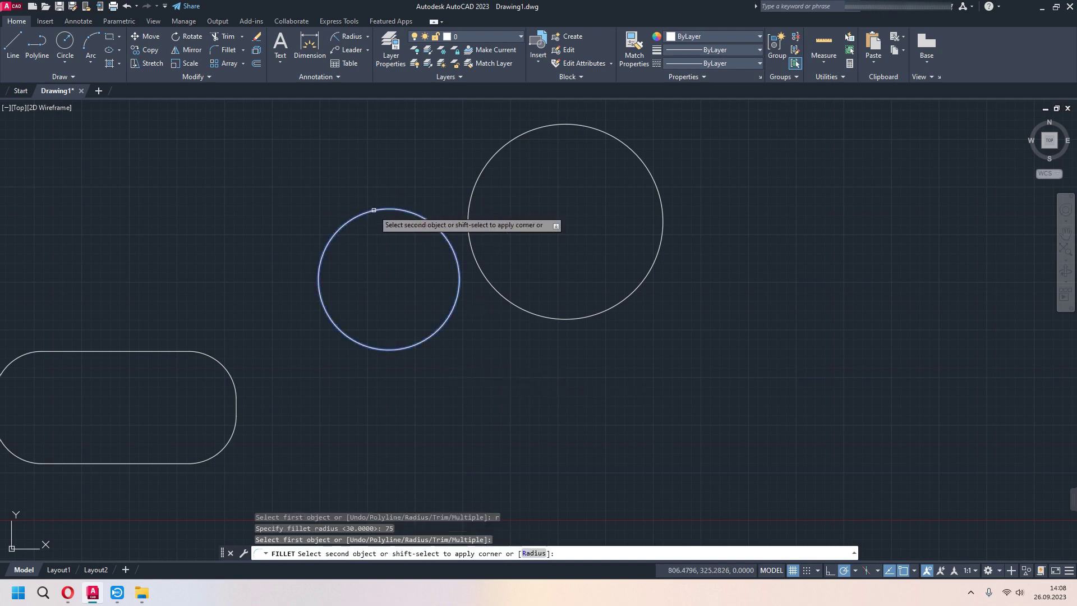
pyautogui.click(478, 166)
pyautogui.press('Return')
pyautogui.click(441, 331)
pyautogui.click(544, 317)
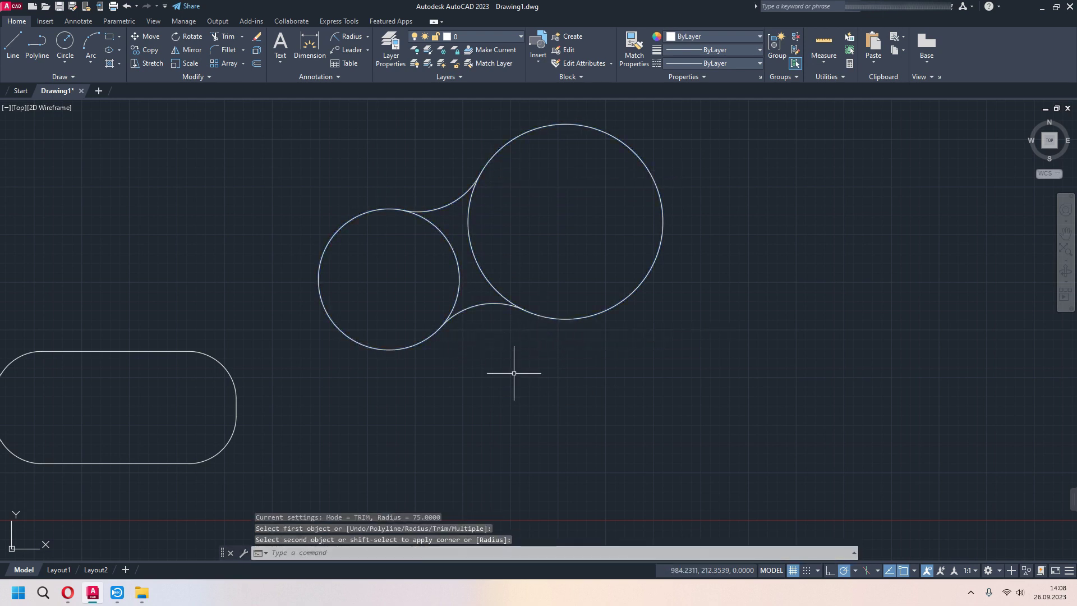
# Step: Fence-trim the circles' inner arcs between the fillets, leaving one peanut-shaped outline
pyautogui.click(224, 36)
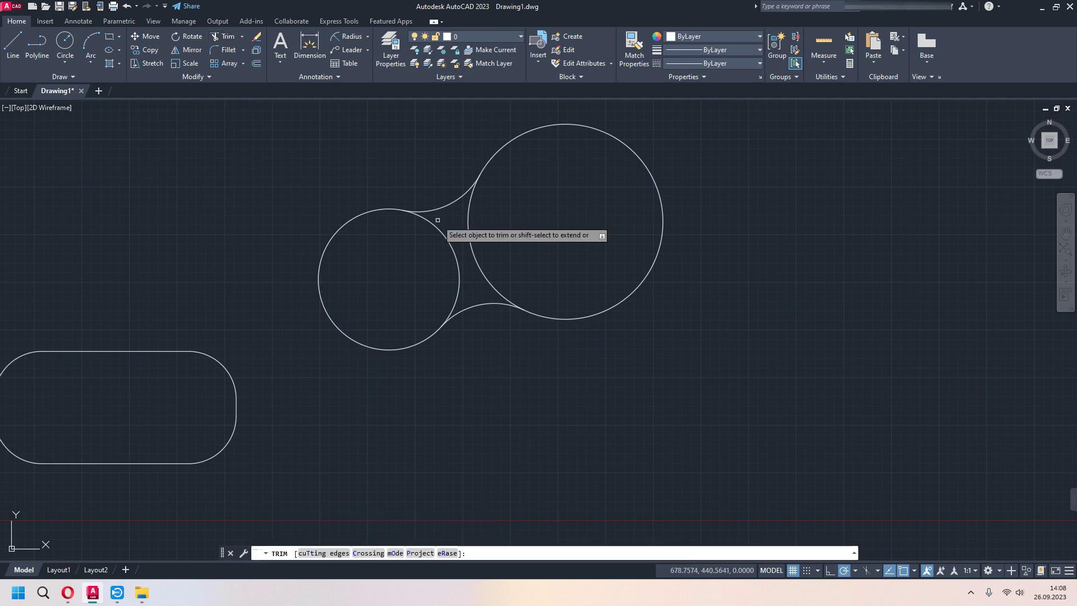
pyautogui.click(492, 232)
pyautogui.click(438, 260)
pyautogui.press('Return')
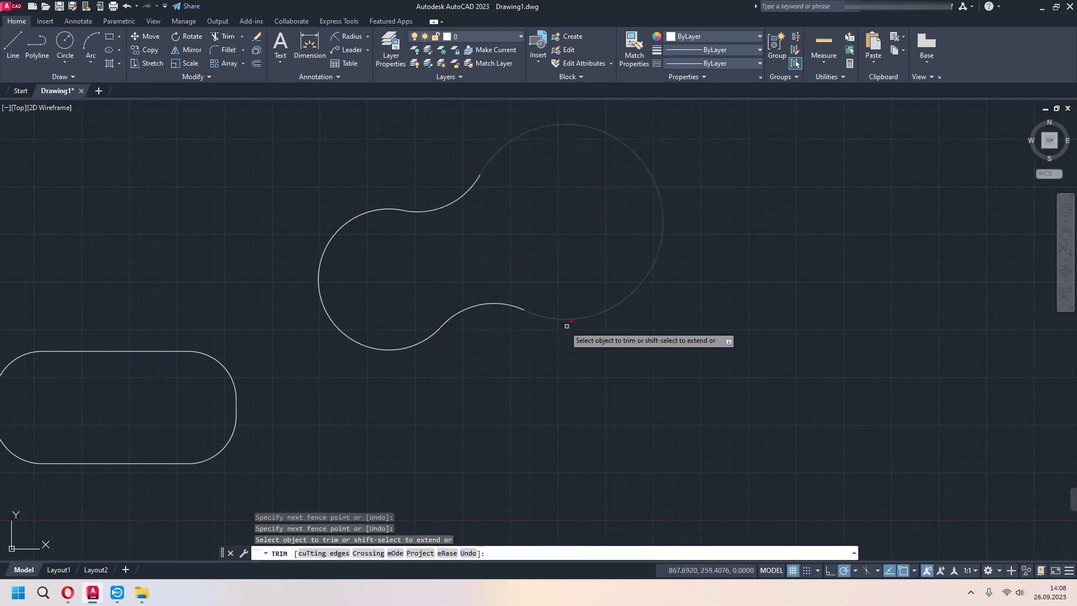
pyautogui.press('Escape')
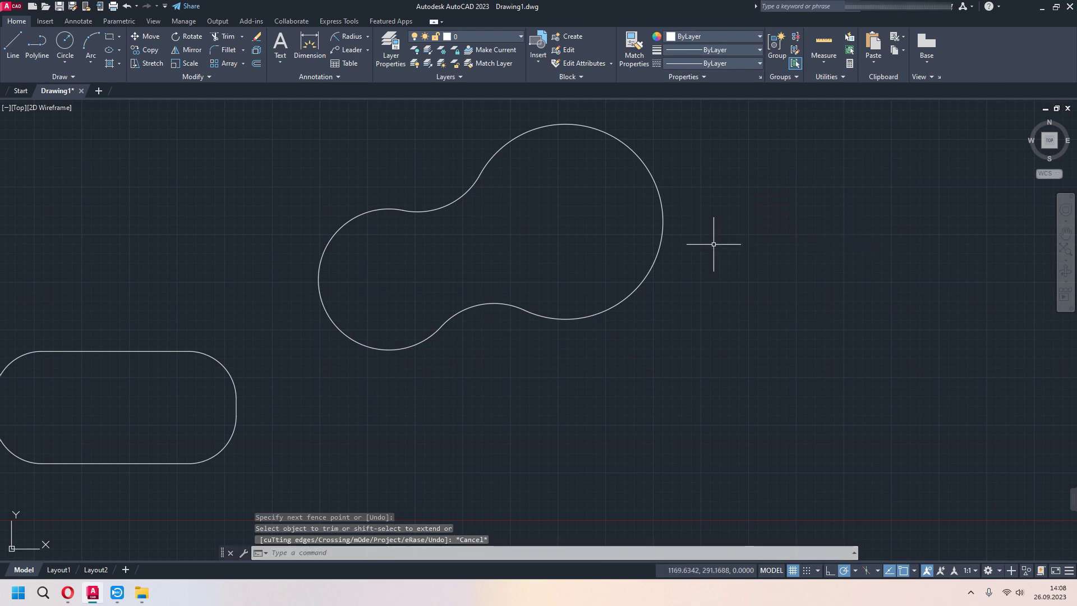
pyautogui.moveTo(646, 368); pyautogui.dragTo(757, 335, button='middle')
pyautogui.scroll(-2, 521, 336)
pyautogui.moveTo(532, 320); pyautogui.dragTo(597, 363, button='middle')
# Step: Draw a vertical line and a horizontal line meeting at a top-left corner
pyautogui.click(13, 45)
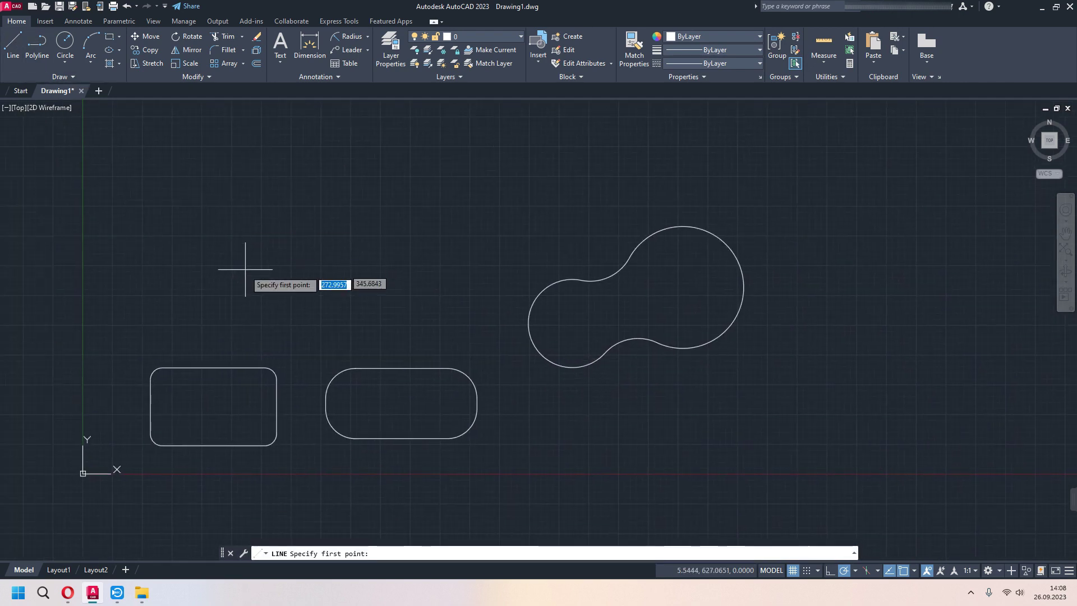
pyautogui.click(301, 311)
pyautogui.click(301, 178)
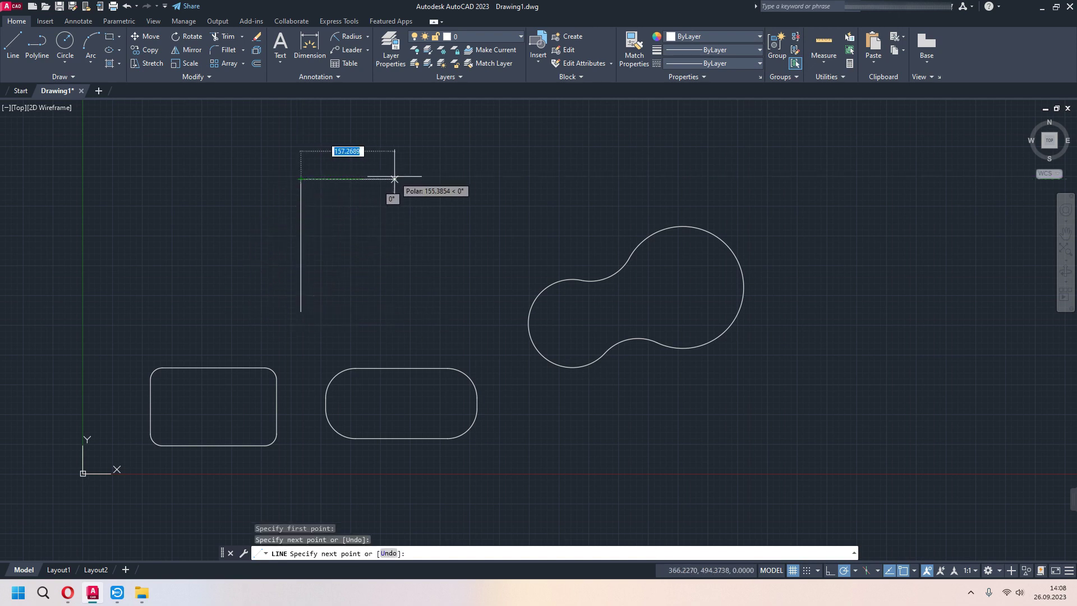
pyautogui.click(413, 179)
pyautogui.press('Escape')
pyautogui.moveTo(372, 178); pyautogui.dragTo(439, 200, button='middle')
pyautogui.scroll(4, 438, 200)
pyautogui.scroll(-2, 452, 260)
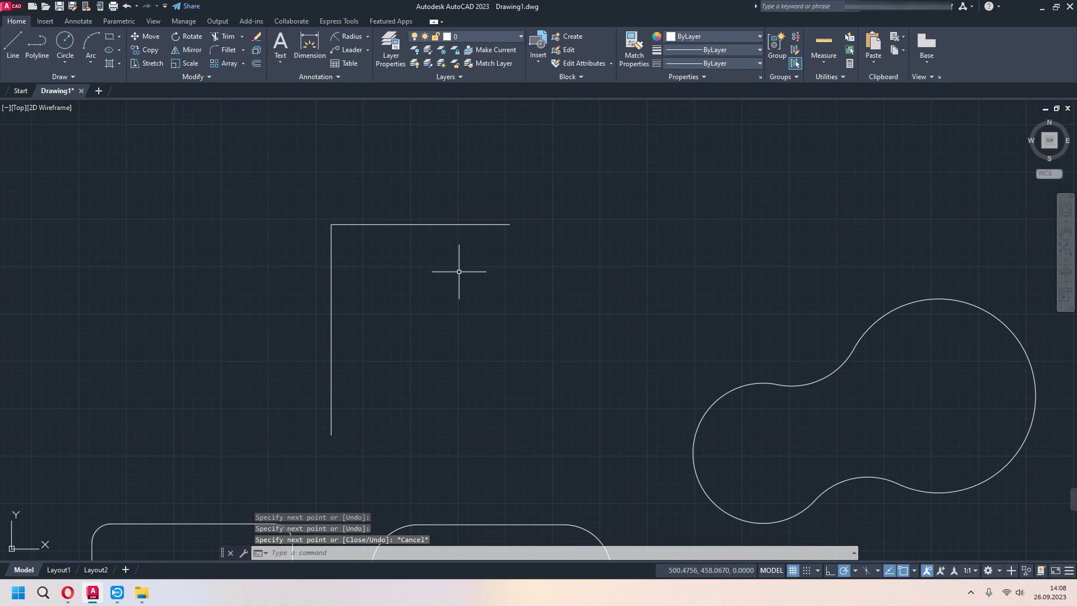
# Step: Round the corner between the two lines with a radius-30 fillet
pyautogui.click(233, 50)
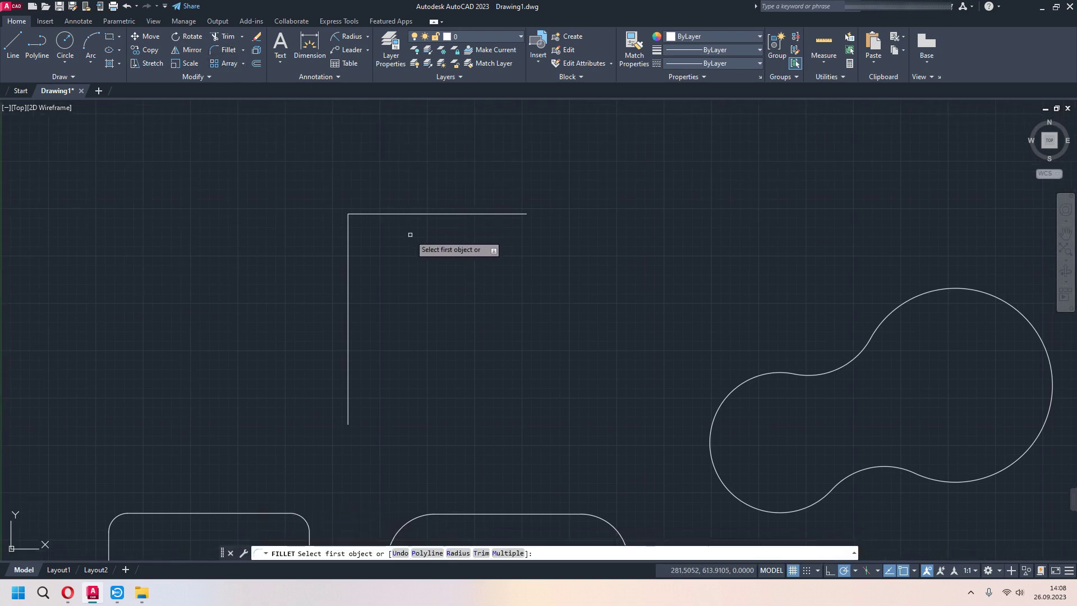
pyautogui.press('Escape')
pyautogui.write('f')
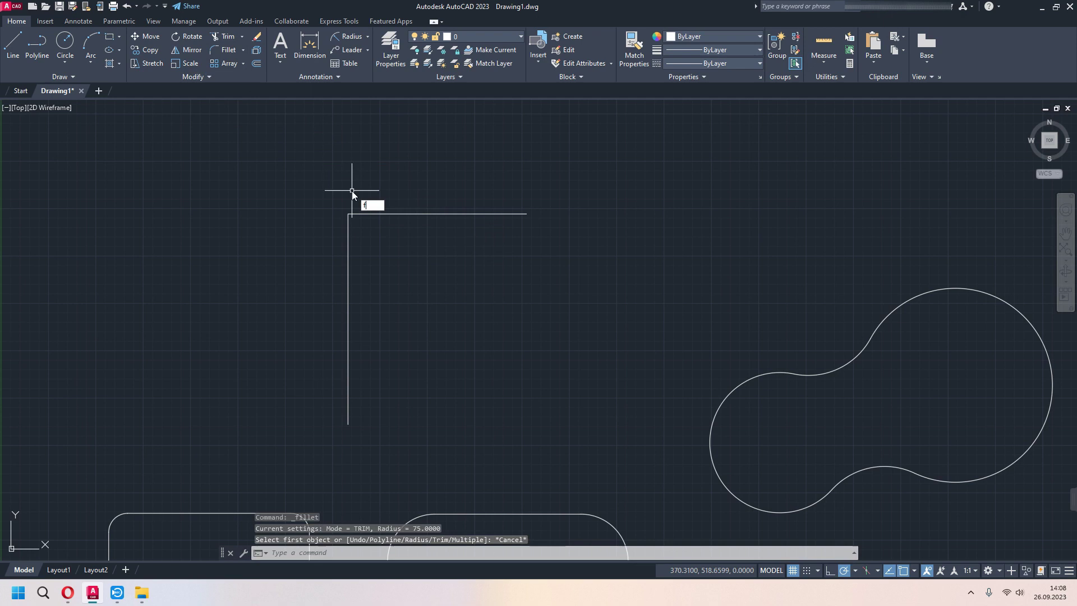
pyautogui.press('Return')
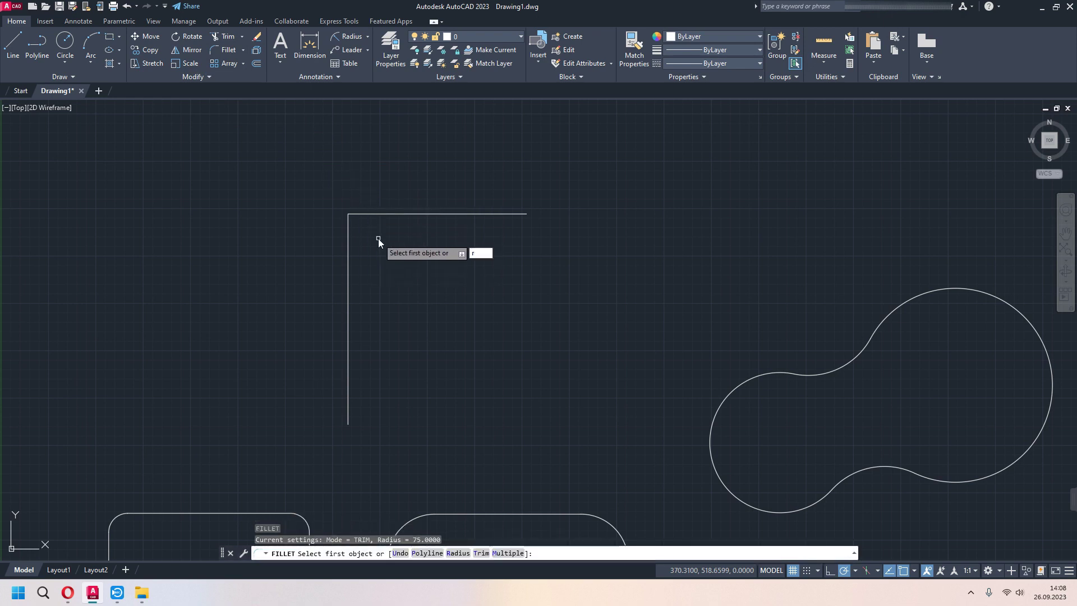
pyautogui.press('Return')
pyautogui.write('30')
pyautogui.press('Return')
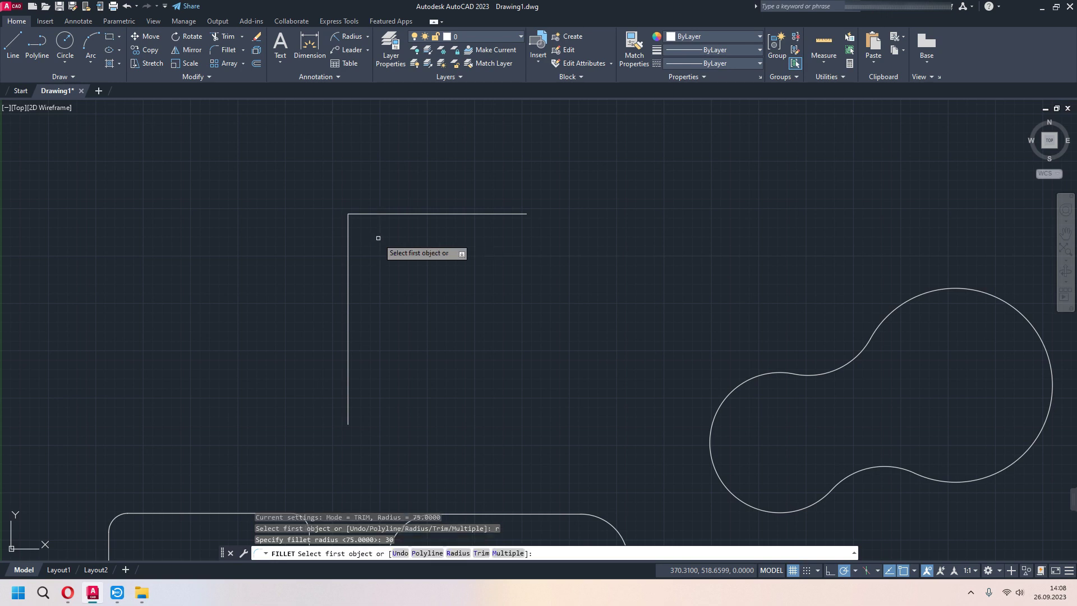
pyautogui.click(390, 213)
pyautogui.click(348, 248)
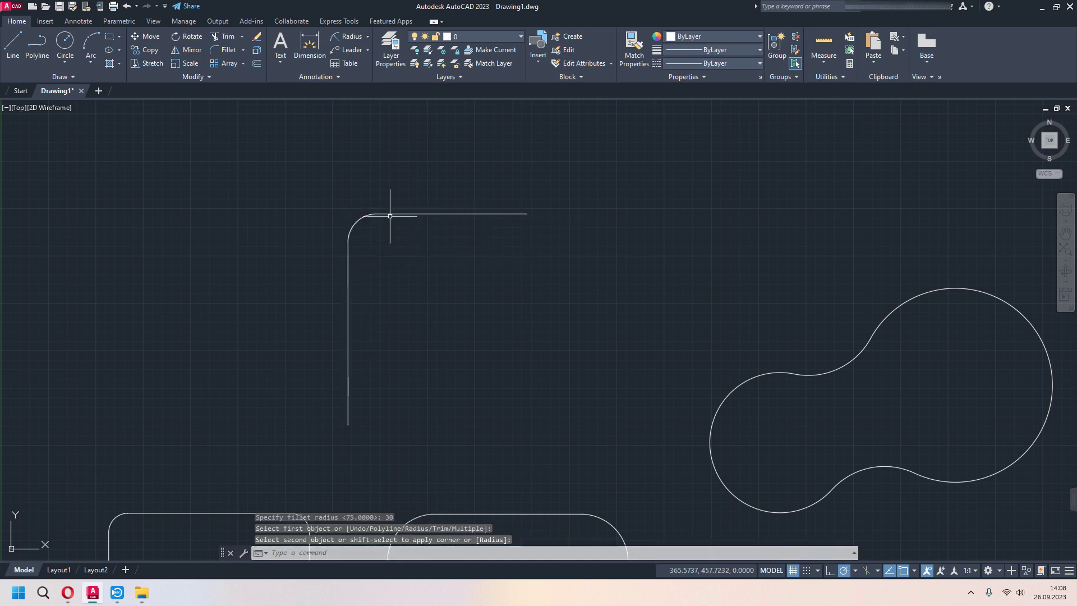
# Step: Zoom out to show the rounded rectangle, slot, peanut outline and filleted corner together
pyautogui.scroll(-2, 485, 362)
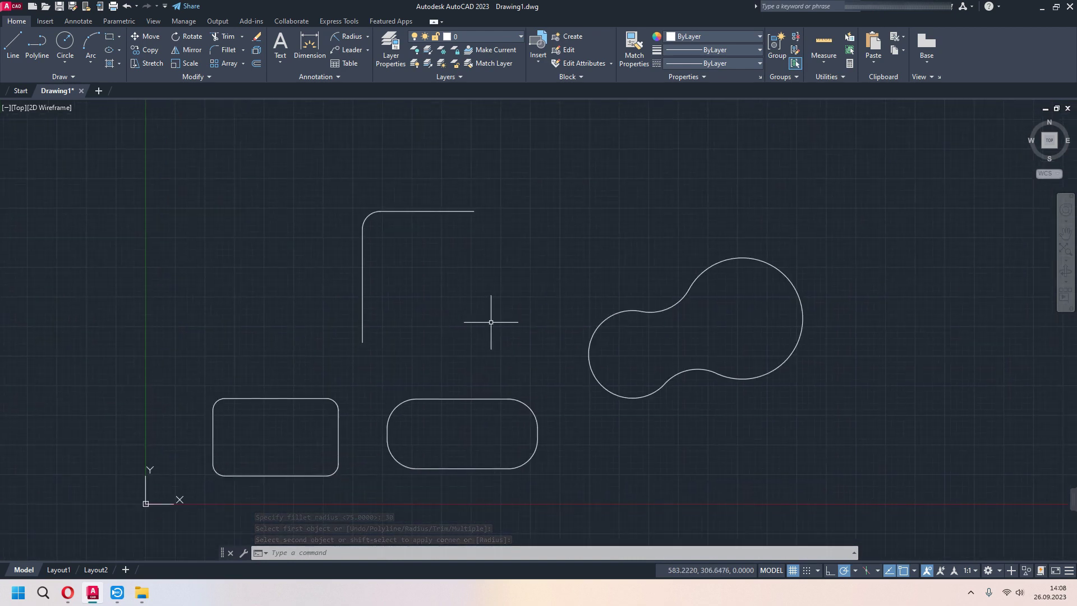